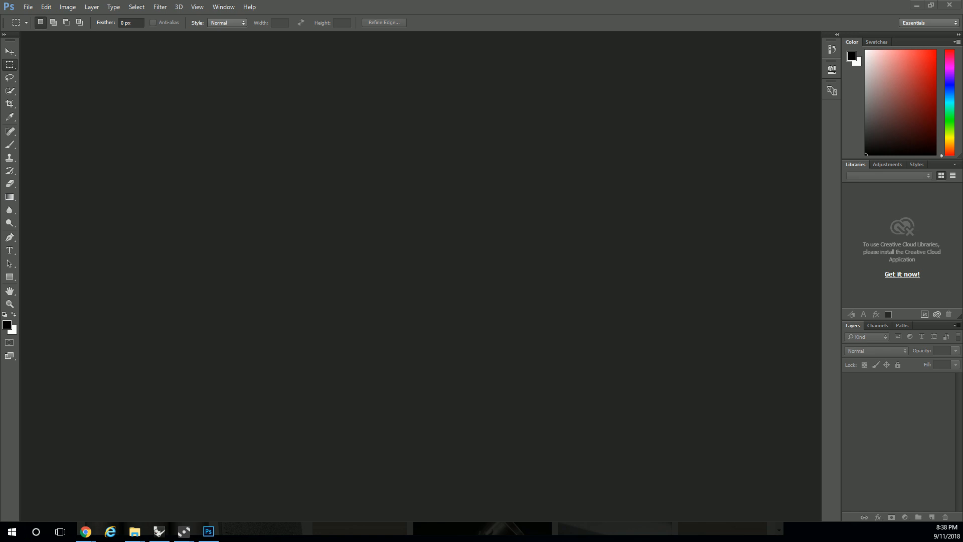
# Create a new document 11 inches wide and 8.5 inches high at a resolution of 300 pixels/inch
pyautogui.click(606, 10)
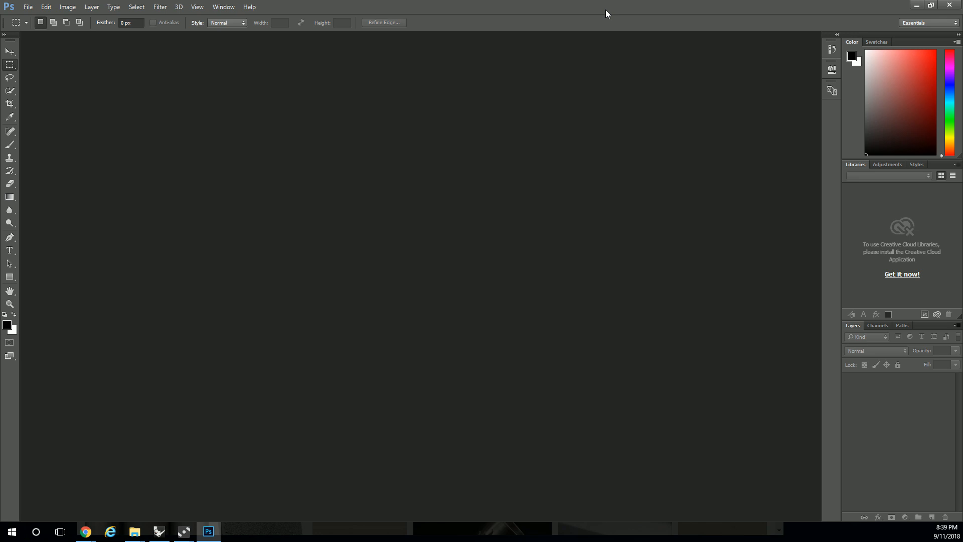
pyautogui.click(28, 7)
pyautogui.click(33, 18)
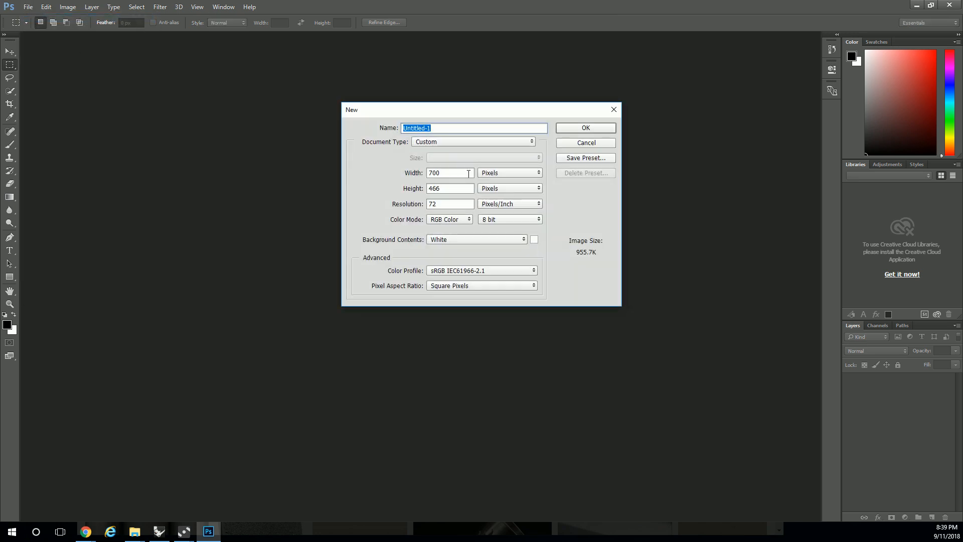
pyautogui.click(497, 174)
pyautogui.click(492, 190)
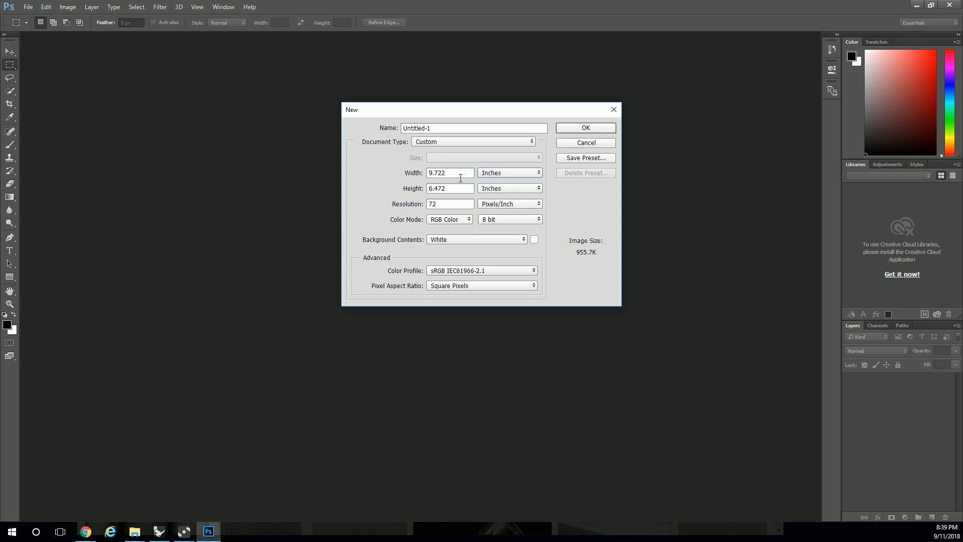
pyautogui.moveTo(464, 174); pyautogui.dragTo(378, 171)
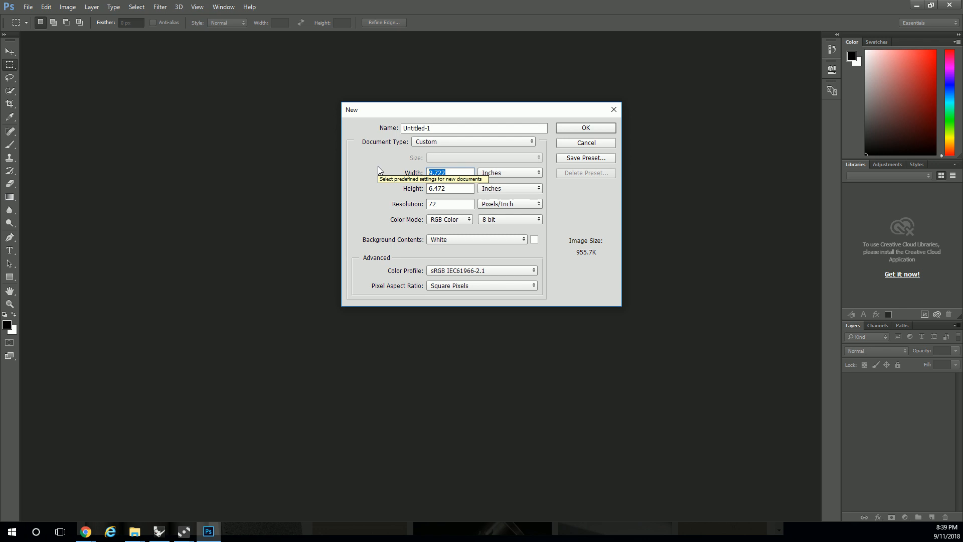
pyautogui.write('11')
pyautogui.press('Tab')
pyautogui.write('8.5')
pyautogui.press('Tab')
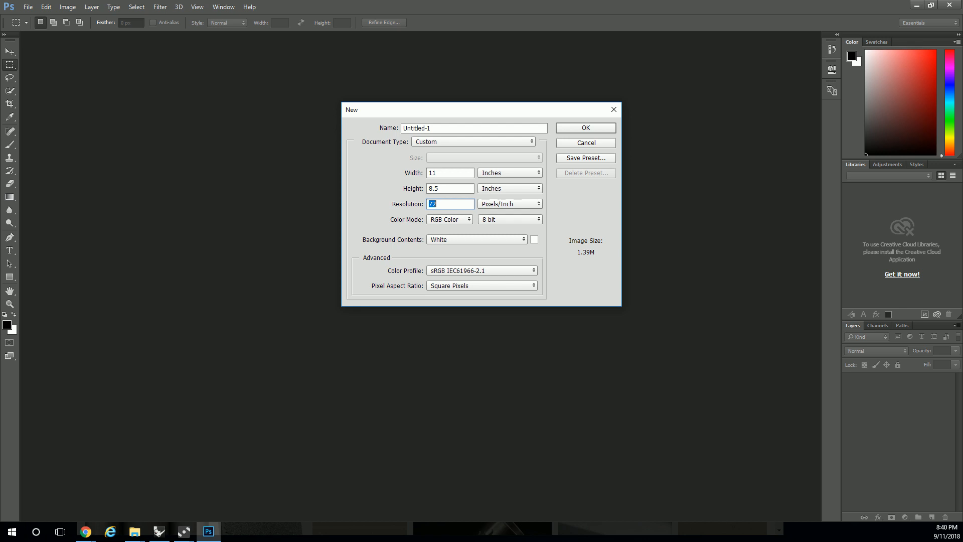
pyautogui.write('300')
pyautogui.click(584, 128)
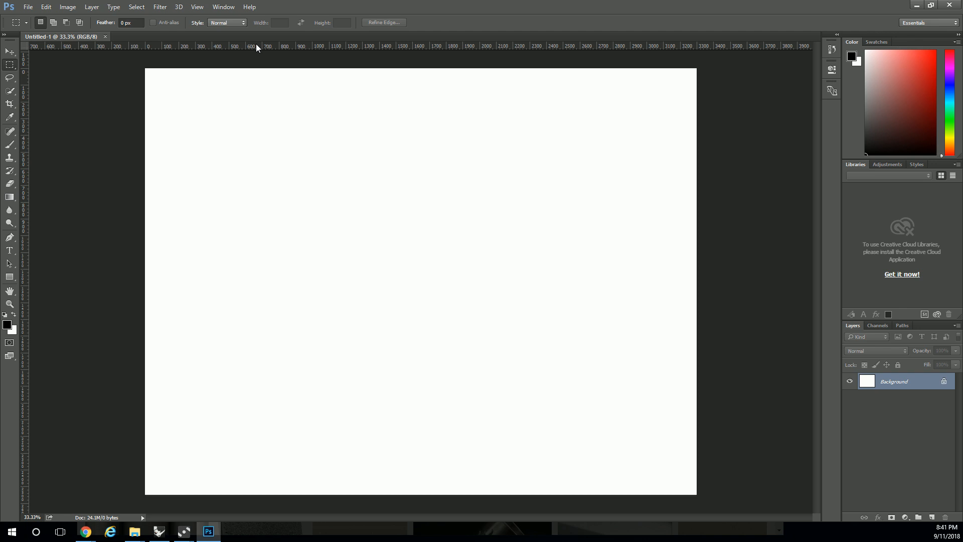
# Change the ruler units to inches
pyautogui.rightClick(400, 52)
pyautogui.click(377, 44)
pyautogui.rightClick(377, 44)
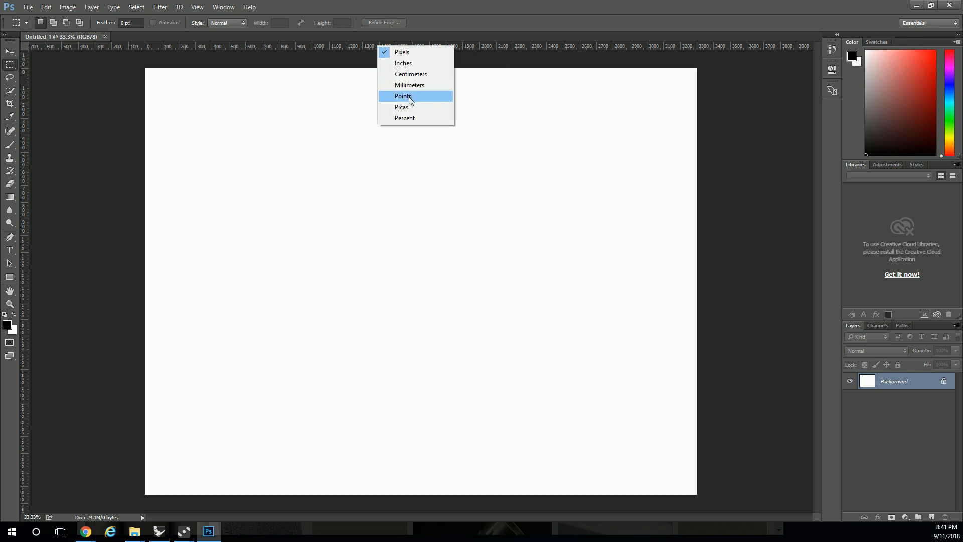
pyautogui.click(414, 64)
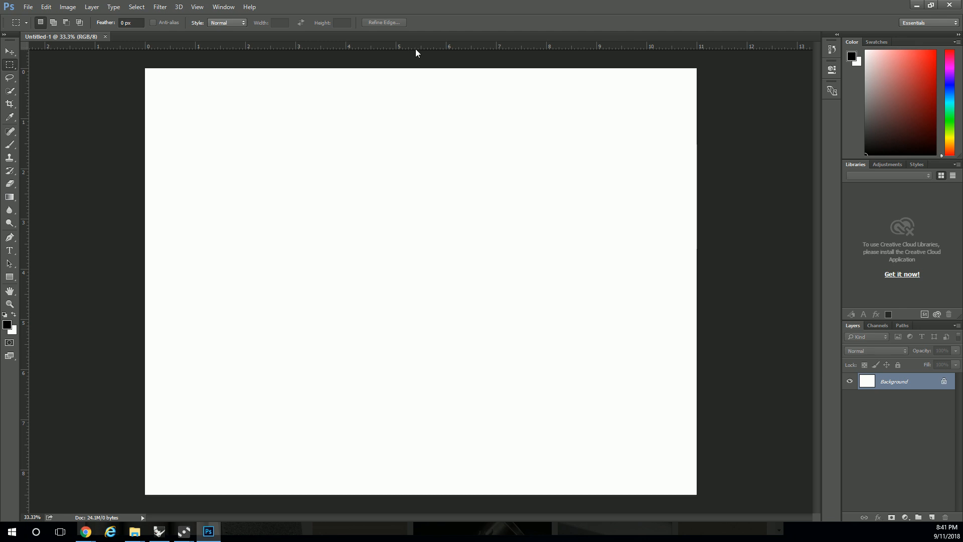
# Place four margin guides on the page, each about 0.5 inch in from an edge
pyautogui.moveTo(415, 49); pyautogui.dragTo(369, 95)
pyautogui.moveTo(27, 132); pyautogui.dragTo(169, 132)
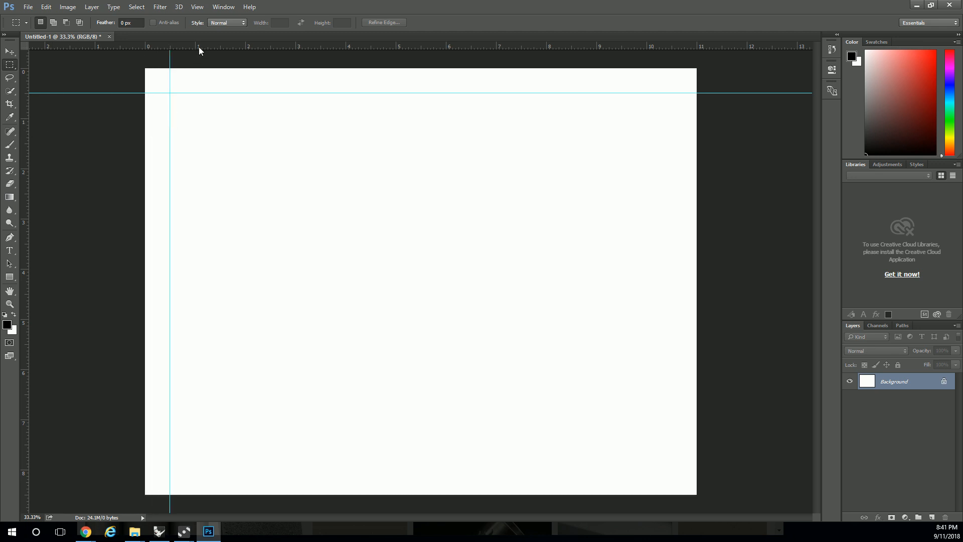
pyautogui.moveTo(202, 48); pyautogui.dragTo(193, 469)
pyautogui.moveTo(238, 307); pyautogui.dragTo(671, 219)
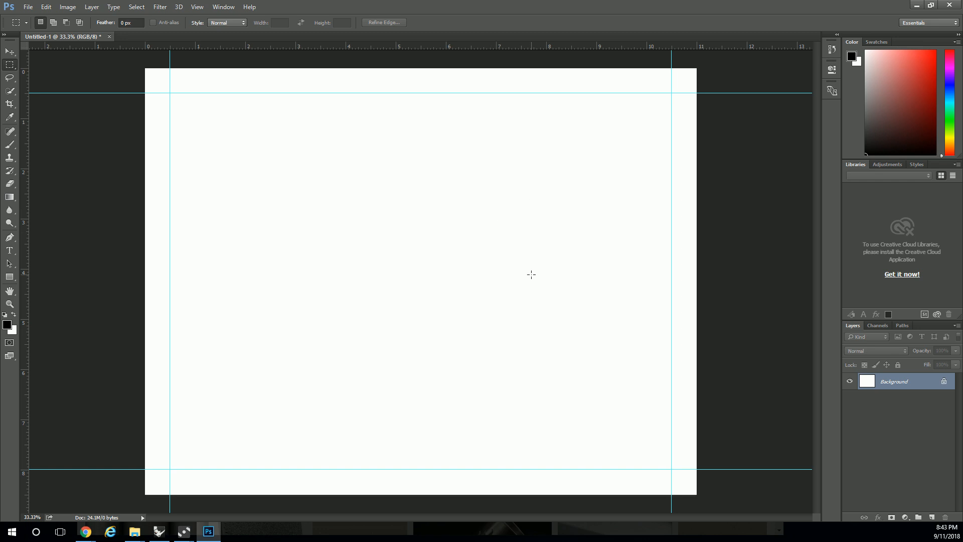
# Add horizontal guides at about 4.25, 4 and 4.5 inches and vertical guides at about 7.25 and 6.75 inches
pyautogui.moveTo(375, 48); pyautogui.dragTo(275, 281)
pyautogui.moveTo(222, 48); pyautogui.dragTo(151, 268)
pyautogui.moveTo(159, 48); pyautogui.dragTo(112, 294)
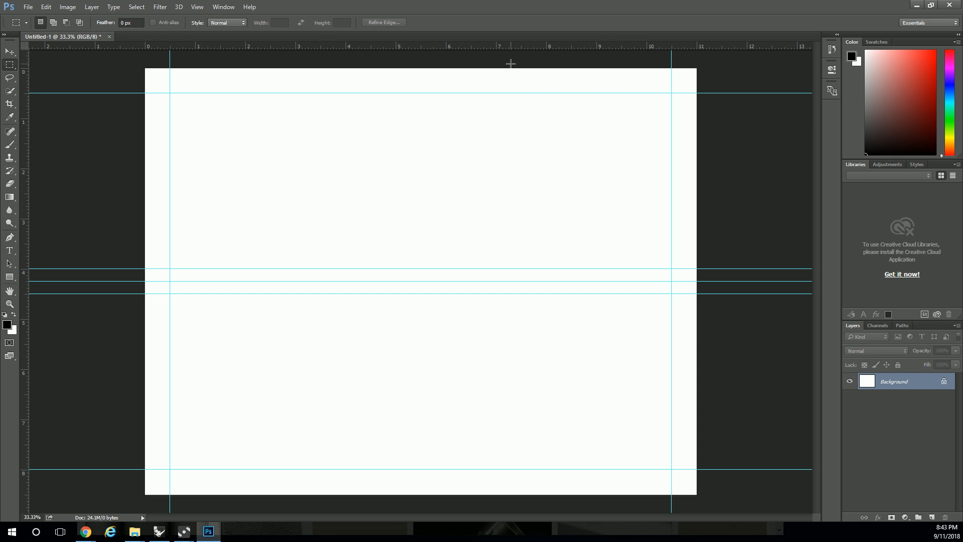
pyautogui.moveTo(25, 153); pyautogui.dragTo(508, 139)
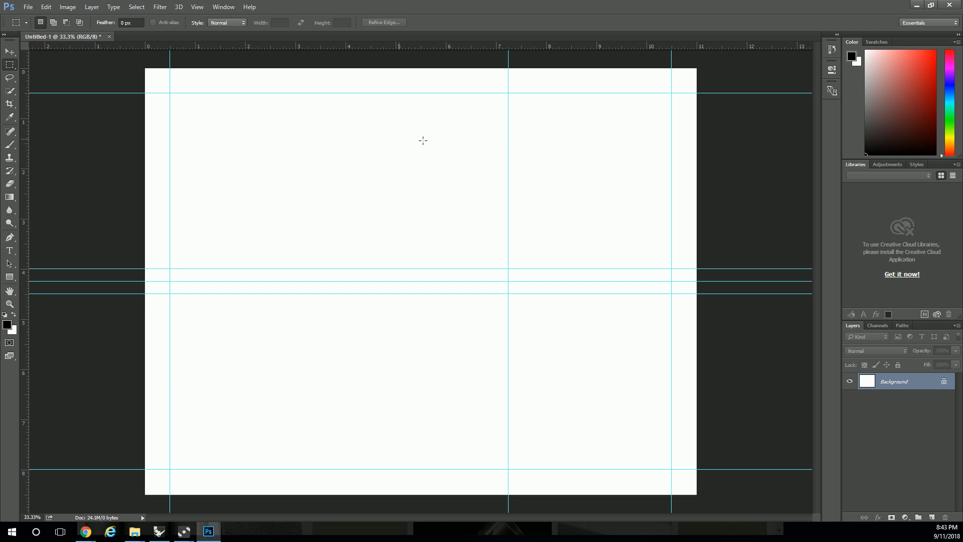
pyautogui.moveTo(26, 169); pyautogui.dragTo(484, 128)
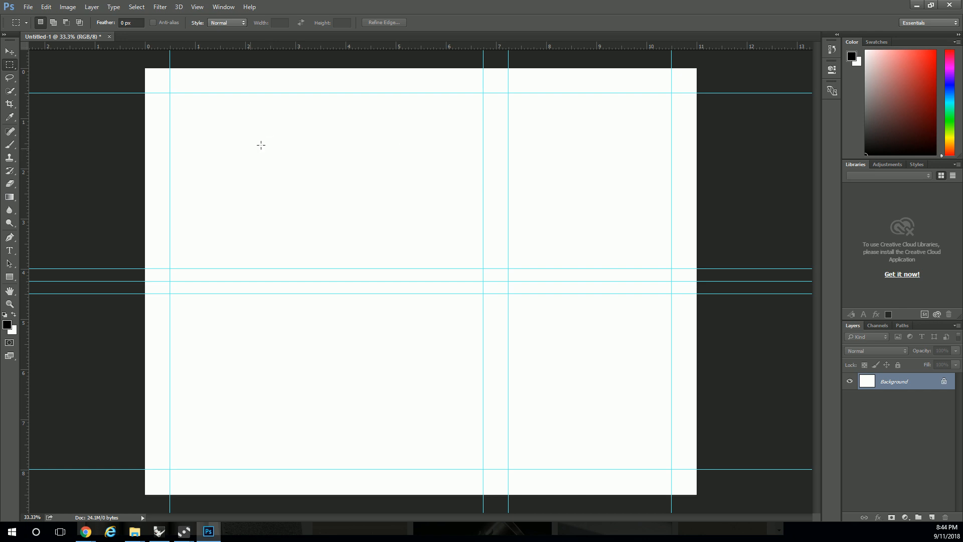
# Draw three black rectangles snapped to the guides: one 1875 × 2250 px on the page's left side and two stacked 975 × 1050 px on its right
pyautogui.click(9, 277)
pyautogui.moveTo(170, 92); pyautogui.dragTo(483, 469)
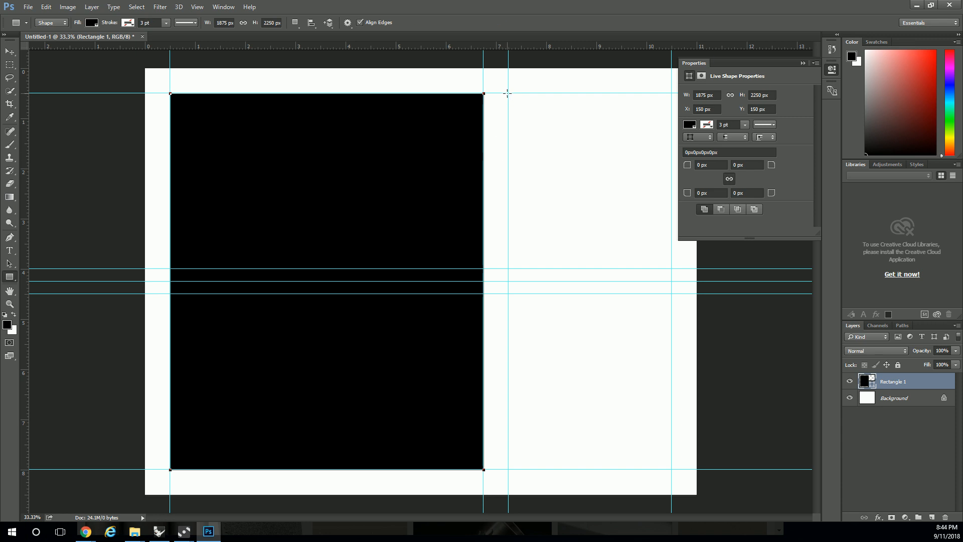
pyautogui.moveTo(508, 93); pyautogui.dragTo(671, 268)
pyautogui.click(10, 265)
pyautogui.click(10, 277)
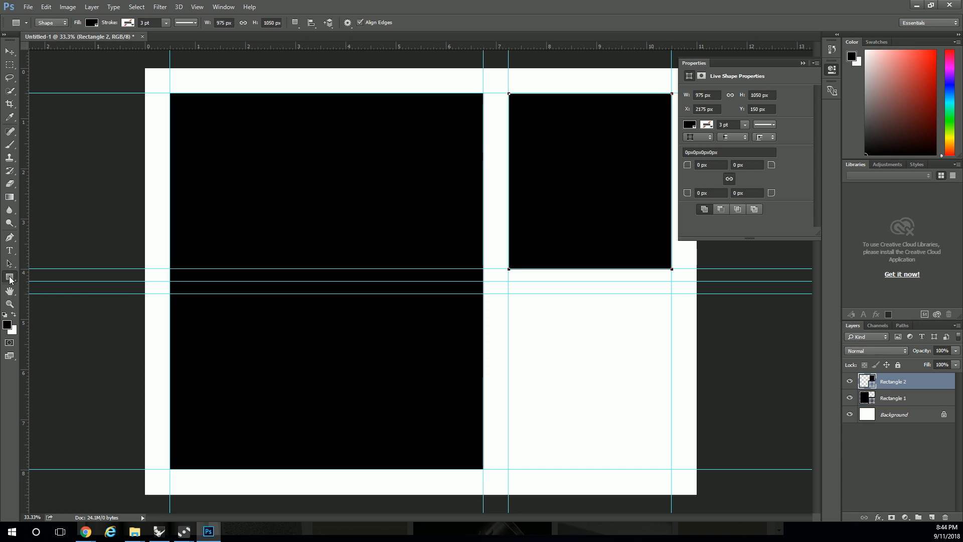
pyautogui.moveTo(508, 293); pyautogui.dragTo(672, 470)
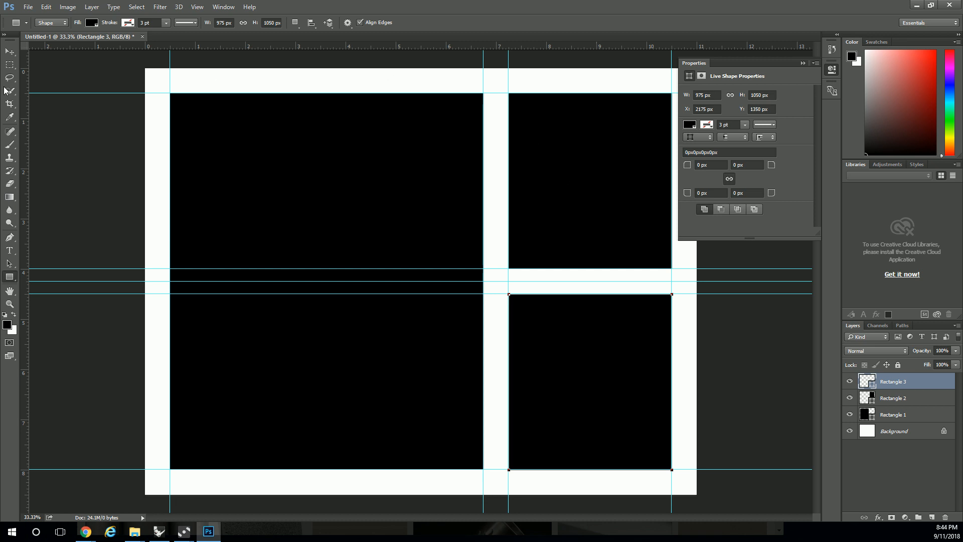
pyautogui.click(9, 65)
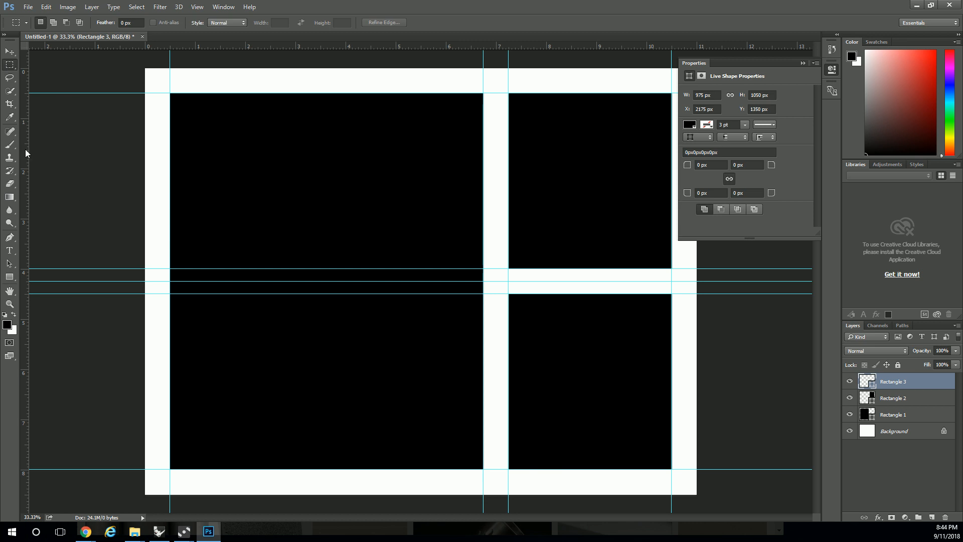
pyautogui.click(9, 263)
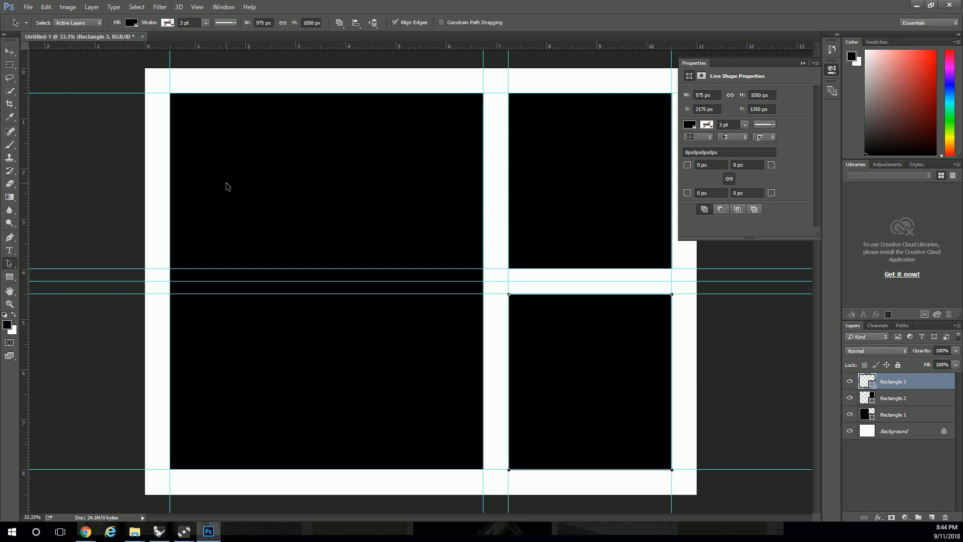
pyautogui.click(9, 51)
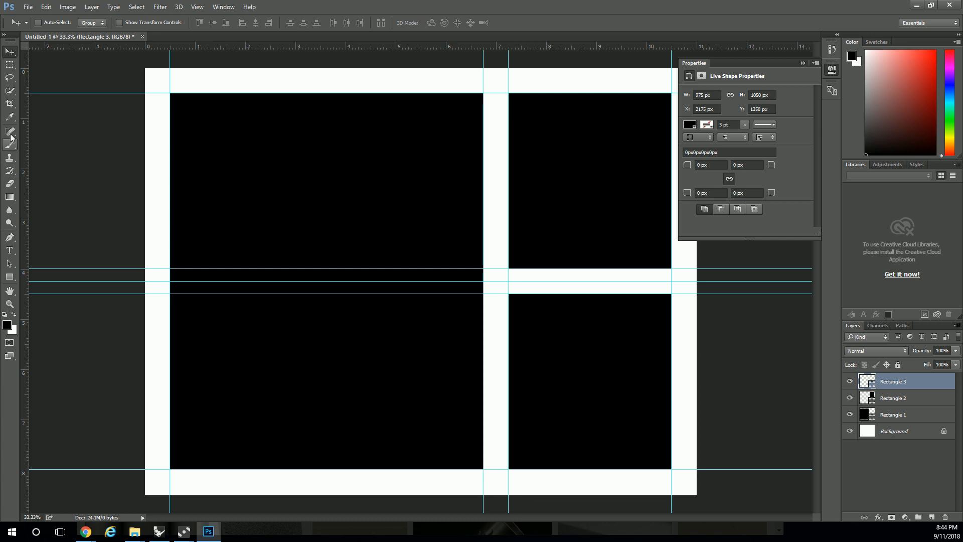
pyautogui.rightClick(16, 55)
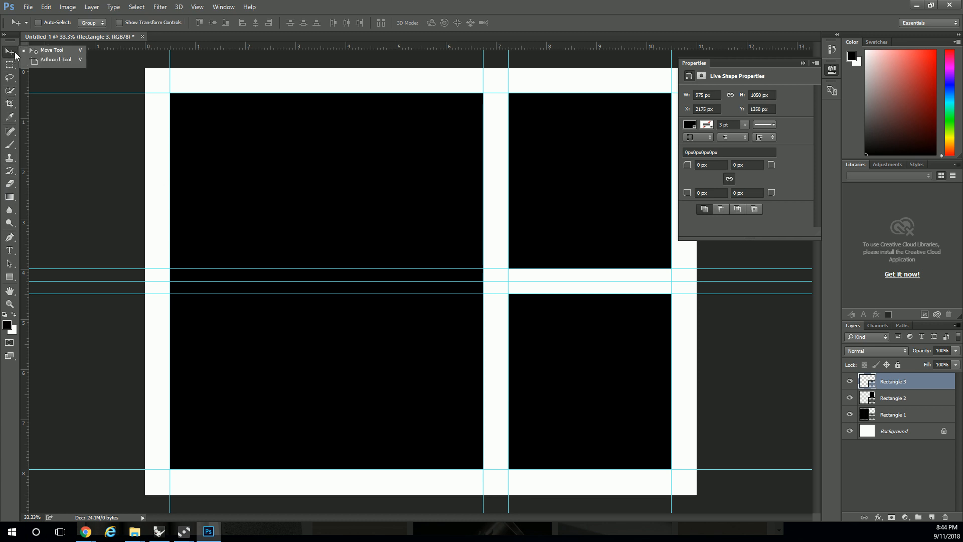
pyautogui.click(17, 55)
pyautogui.click(10, 264)
pyautogui.rightClick(10, 264)
pyautogui.click(45, 274)
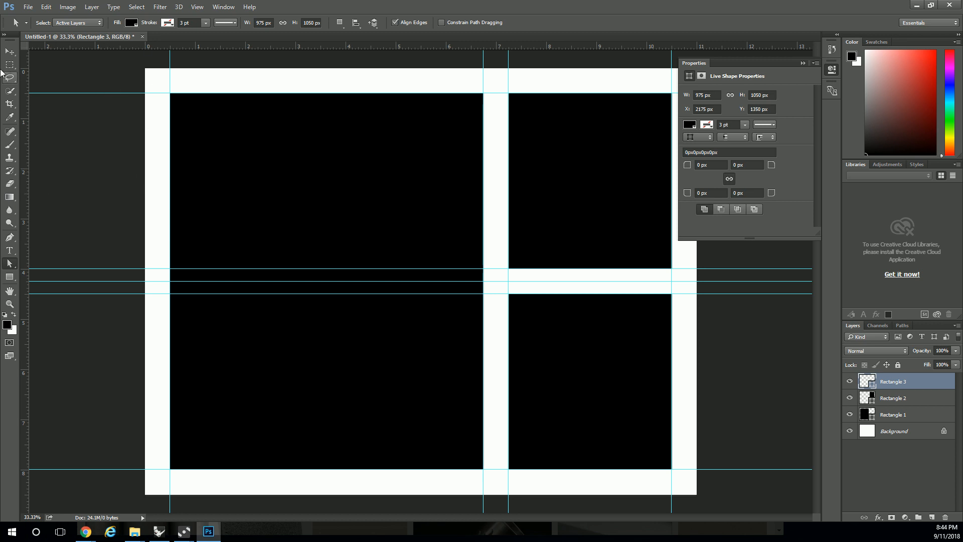
# Remove the horizontal guide near the page's upper edge with the Move tool and undo the removal
pyautogui.click(11, 53)
pyautogui.moveTo(94, 46); pyautogui.dragTo(96, 45)
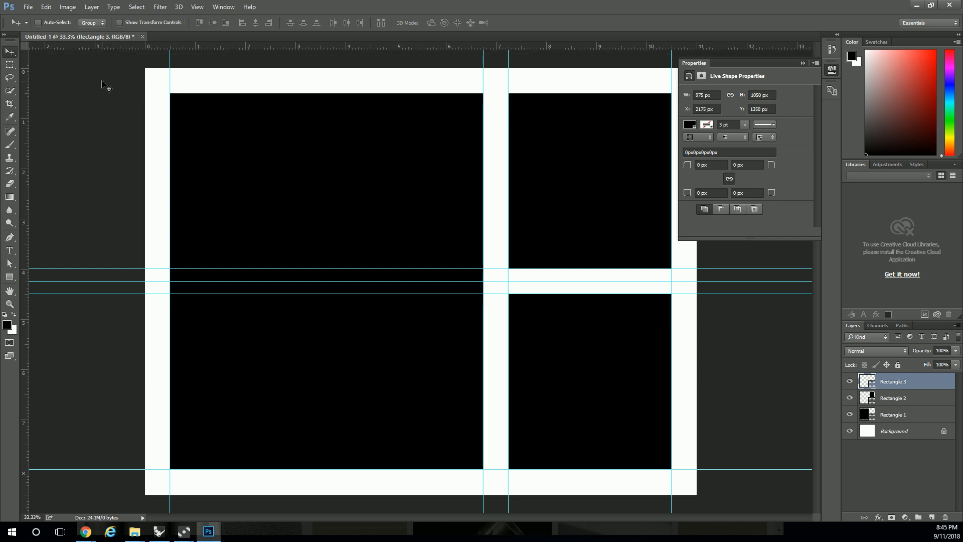
pyautogui.hotkey('ctrl', 'z')
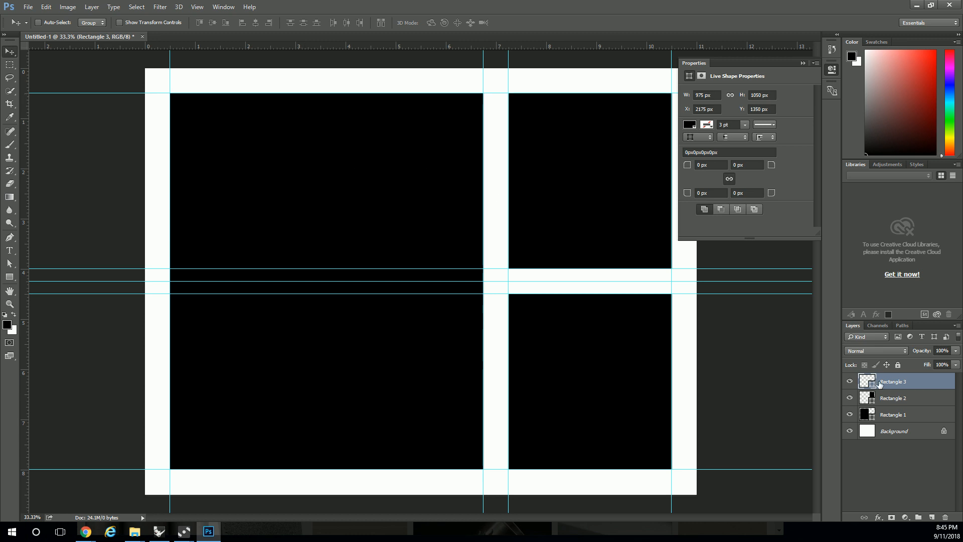
# Examine the pixel dimensions of the large left rectangle and the upper-right rectangle
pyautogui.click(887, 415)
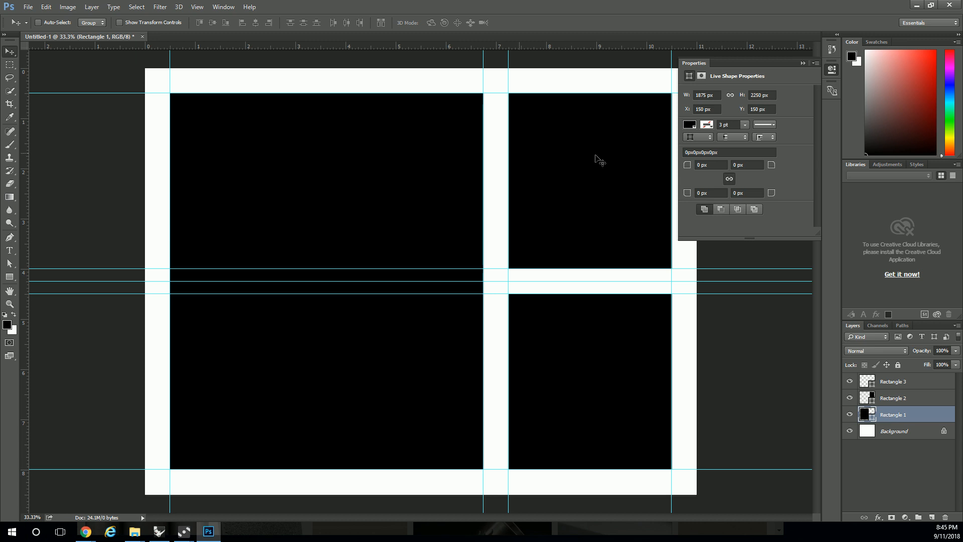
pyautogui.click(886, 399)
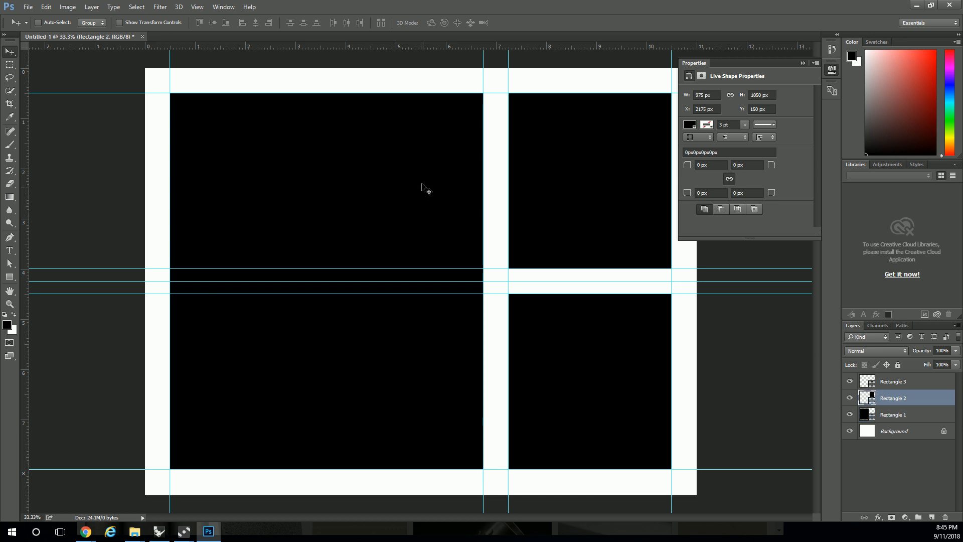
pyautogui.click(886, 415)
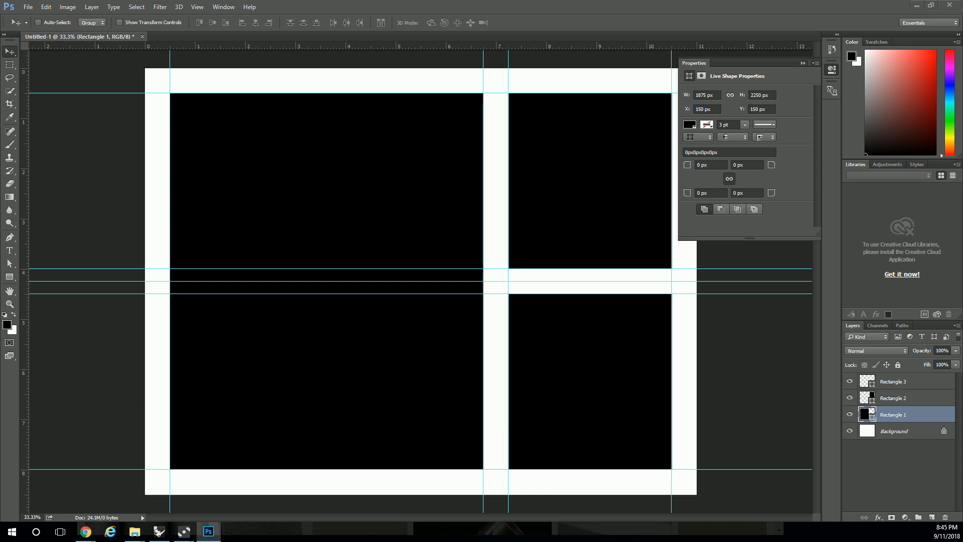
# Switch to Rhinoceros and unlock the film ratio of the Something camera
pyautogui.hotkey('alt', 'Tab')
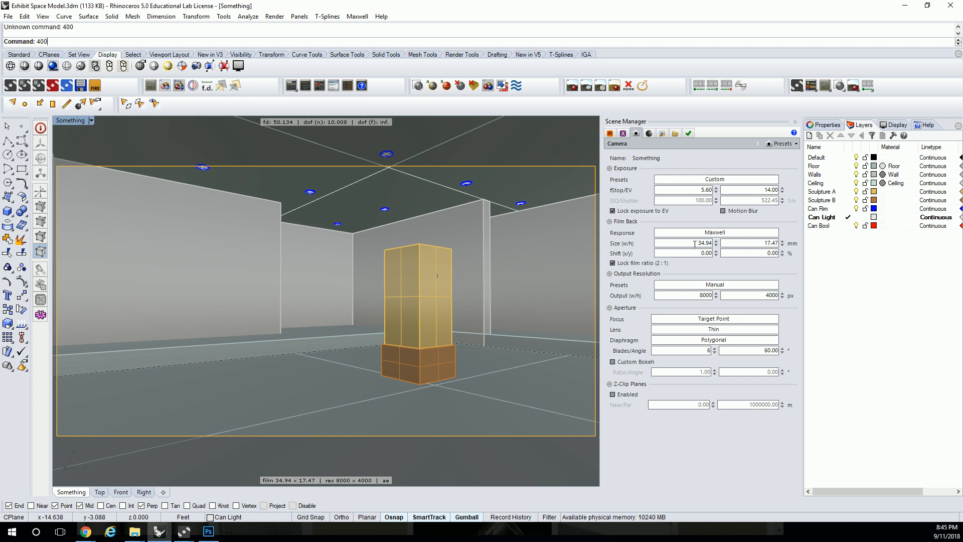
pyautogui.click(696, 295)
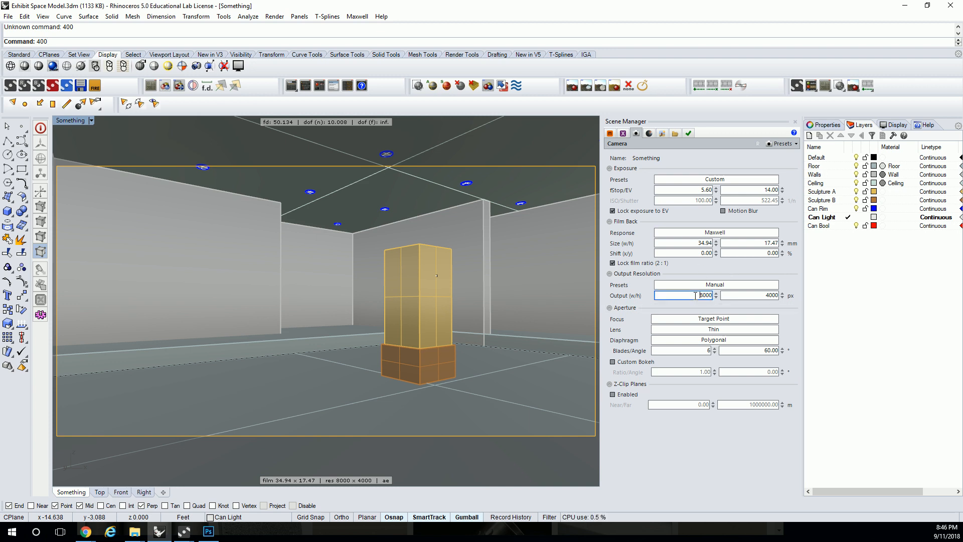
pyautogui.click(770, 295)
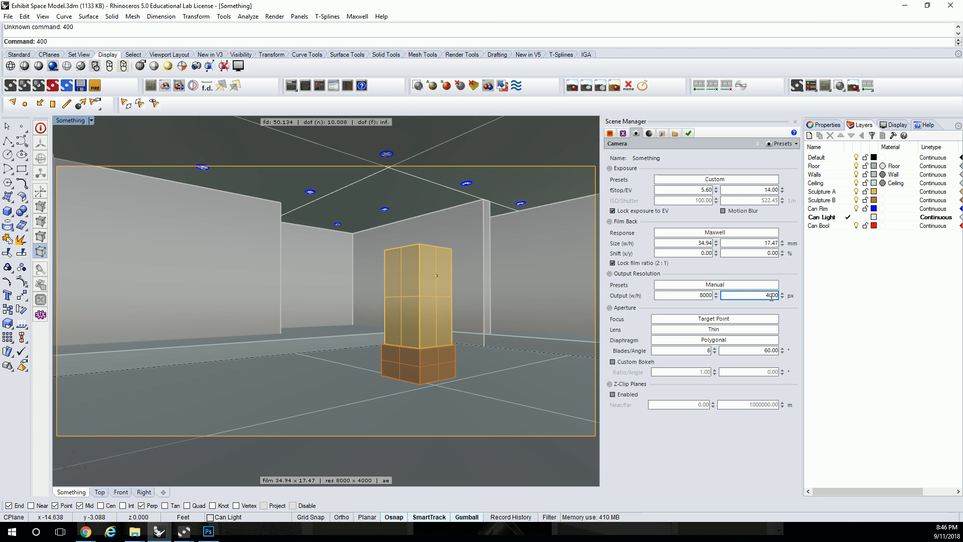
pyautogui.moveTo(771, 296); pyautogui.dragTo(769, 330)
pyautogui.click(612, 263)
# Set the camera's output height to 400 px
pyautogui.moveTo(759, 293); pyautogui.dragTo(822, 292)
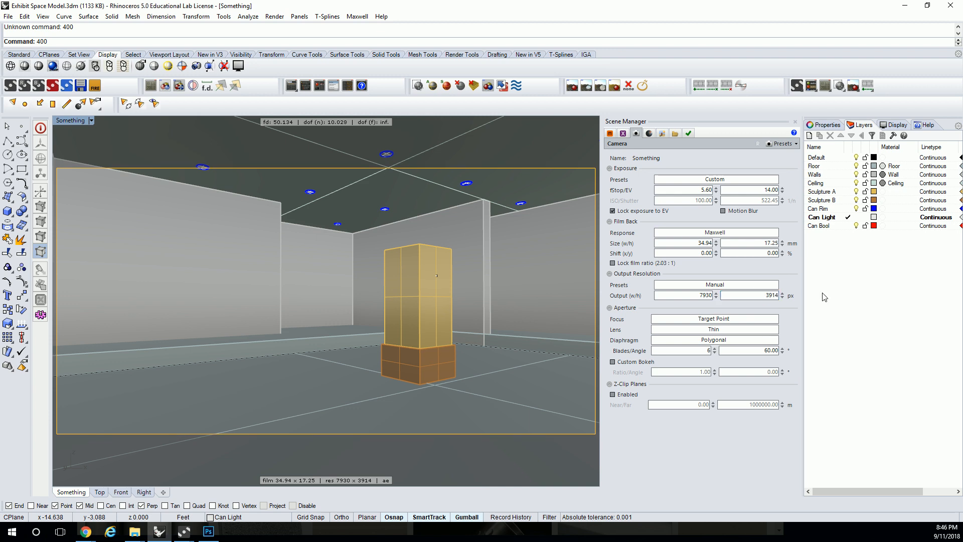
pyautogui.write('400')
pyautogui.press('Return')
pyautogui.doubleClick(767, 295)
pyautogui.write('400')
pyautogui.press('Tab')
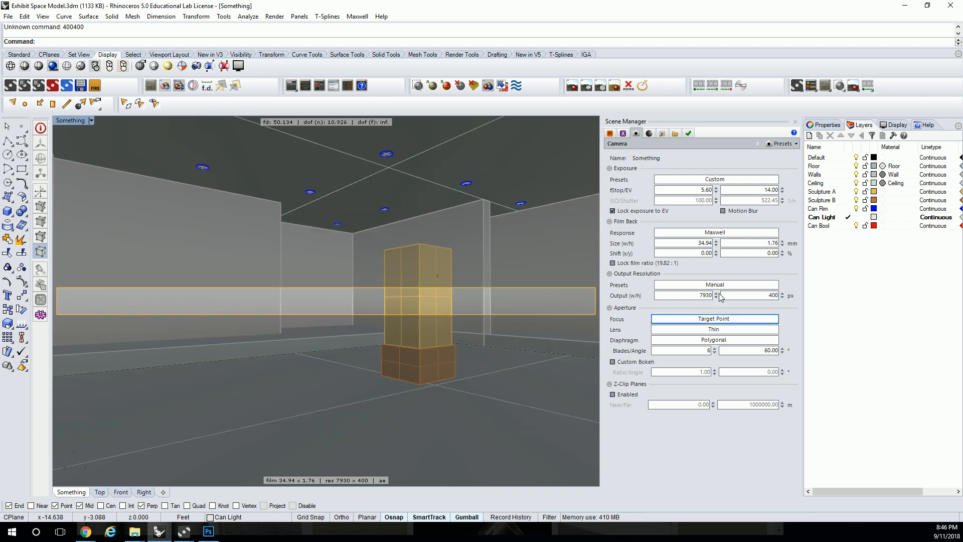
# Set the camera's output resolution to 8000 px wide and 4000 px high
pyautogui.doubleClick(679, 296)
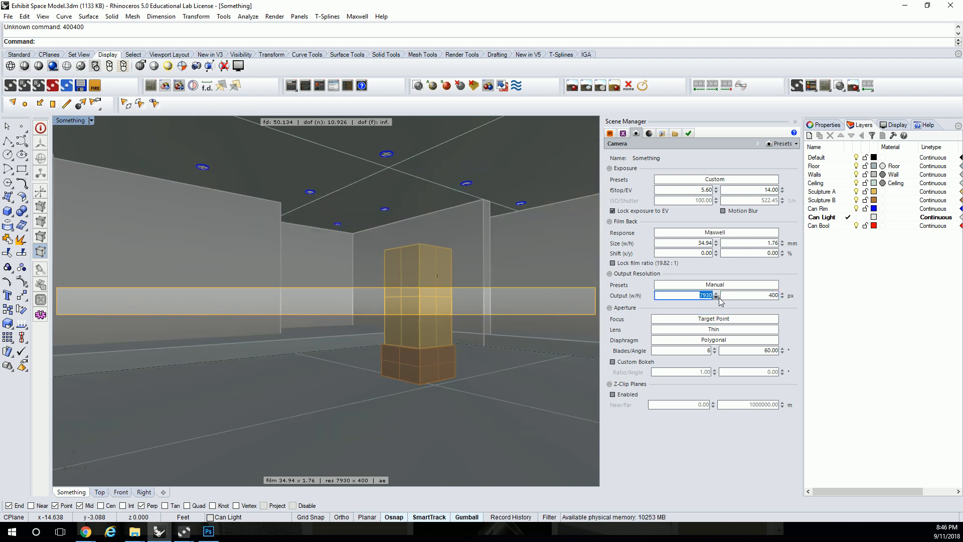
pyautogui.press('Tab')
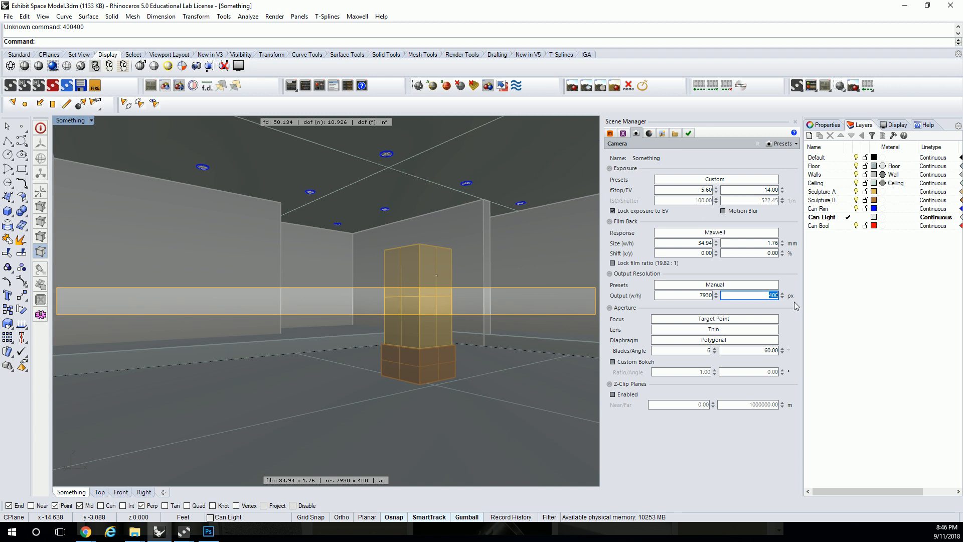
pyautogui.write('4000')
pyautogui.click(694, 288)
pyautogui.click(698, 286)
pyautogui.moveTo(696, 295); pyautogui.dragTo(722, 297)
pyautogui.write('8000')
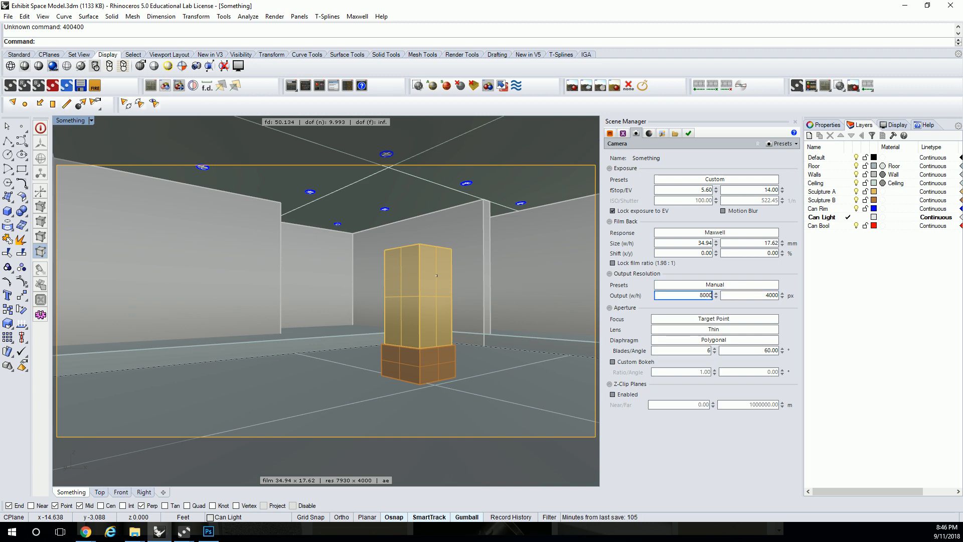
pyautogui.press('Tab')
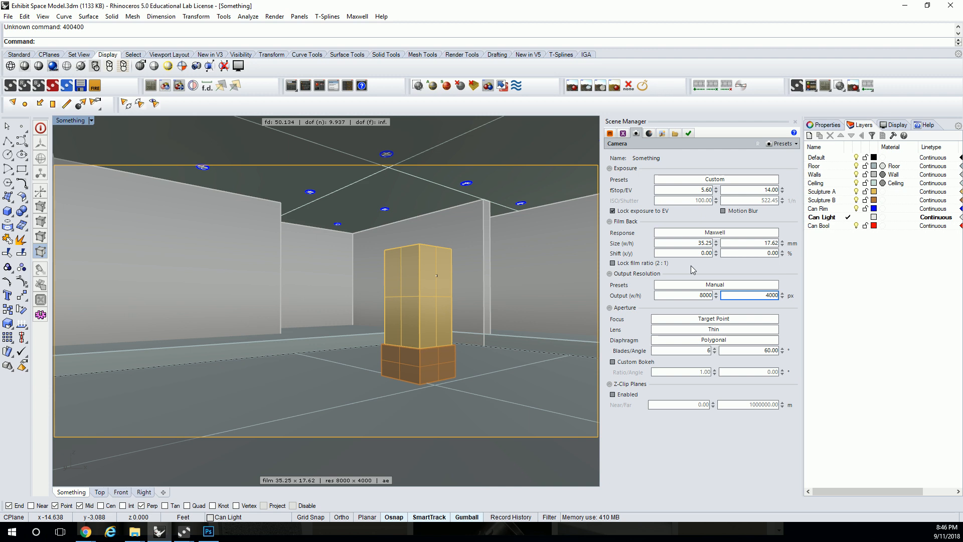
# Lock the camera's 2:1 film ratio and scale the output resolution proportionally to 8014 × 4007 px
pyautogui.click(612, 263)
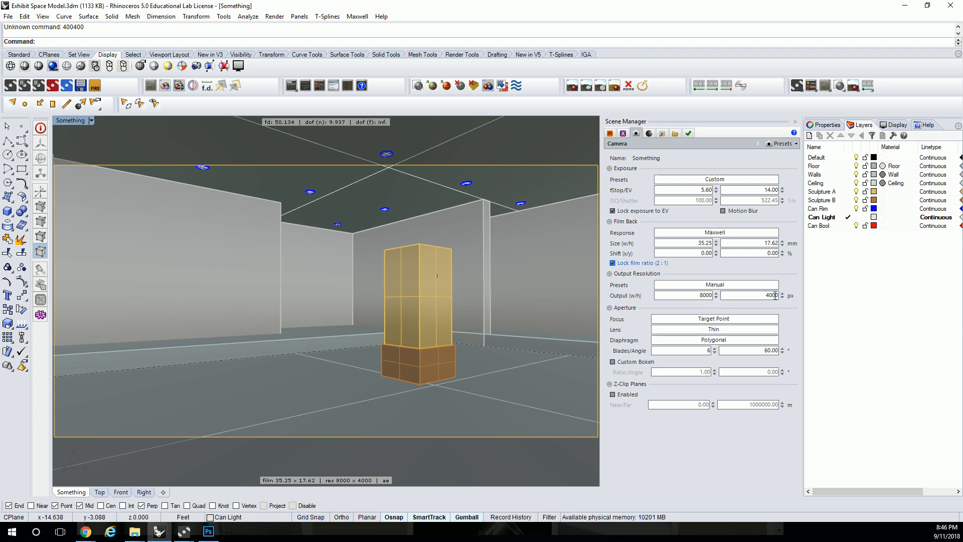
pyautogui.moveTo(775, 295)
pyautogui.mouseDown()
pyautogui.moveTo(785, 366)
pyautogui.moveTo(762, 495)
pyautogui.moveTo(795, 537)
pyautogui.moveTo(825, 539)
pyautogui.moveTo(768, 2)
pyautogui.moveTo(790, 537)
pyautogui.moveTo(791, 3)
pyautogui.moveTo(793, 131)
pyautogui.moveTo(774, 296)
pyautogui.moveTo(776, 280)
pyautogui.mouseUp()
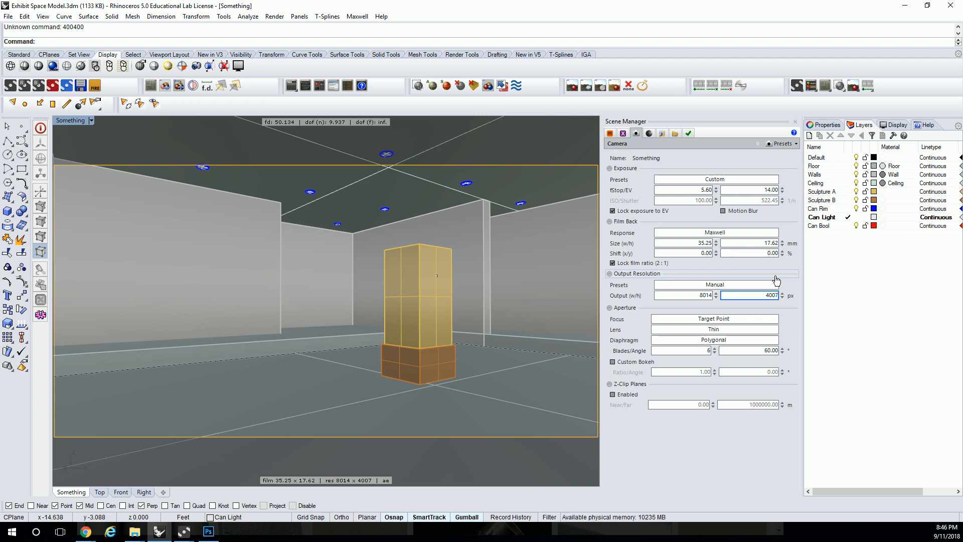
# Unlock the film ratio and set the camera's output resolution to 800 px wide and 400 px high
pyautogui.click(614, 263)
pyautogui.moveTo(774, 295); pyautogui.dragTo(791, 489)
pyautogui.moveTo(772, 296); pyautogui.dragTo(797, 296)
pyautogui.write('400')
pyautogui.press('Return')
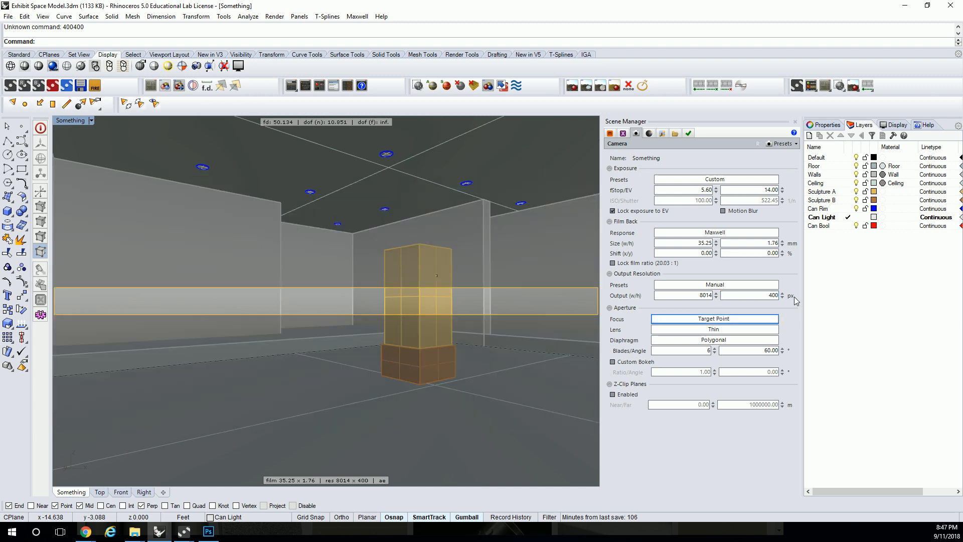
pyautogui.hotkey('shift', 'Tab')
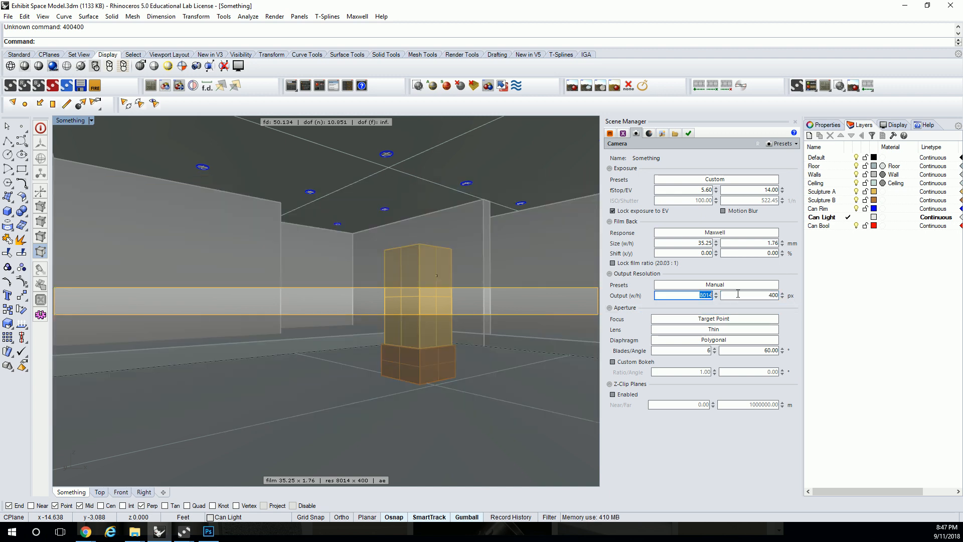
pyautogui.write('800')
pyautogui.press('Tab')
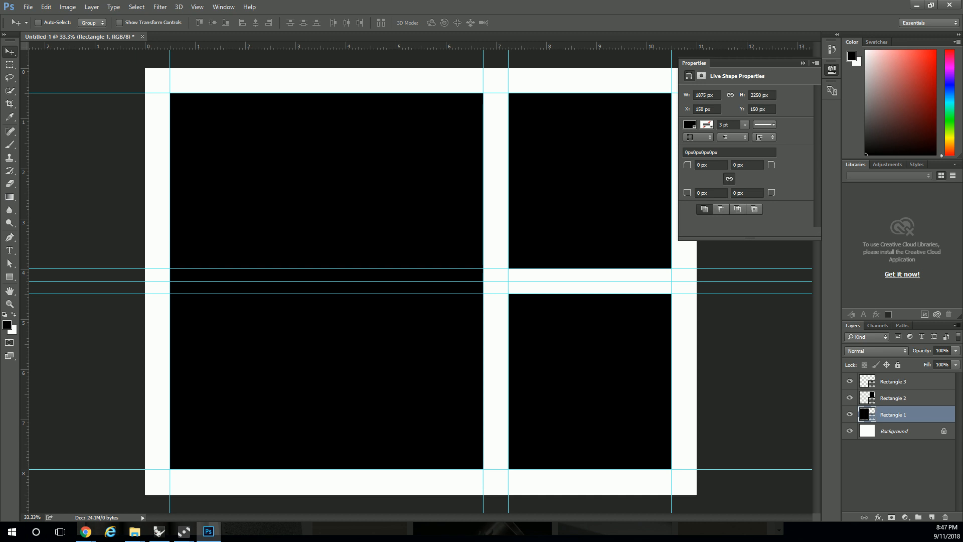
# Switch to Rhinoceros and set the camera's output resolution to 1875 px wide and 2250 px high
pyautogui.hotkey('alt', 'Tab')
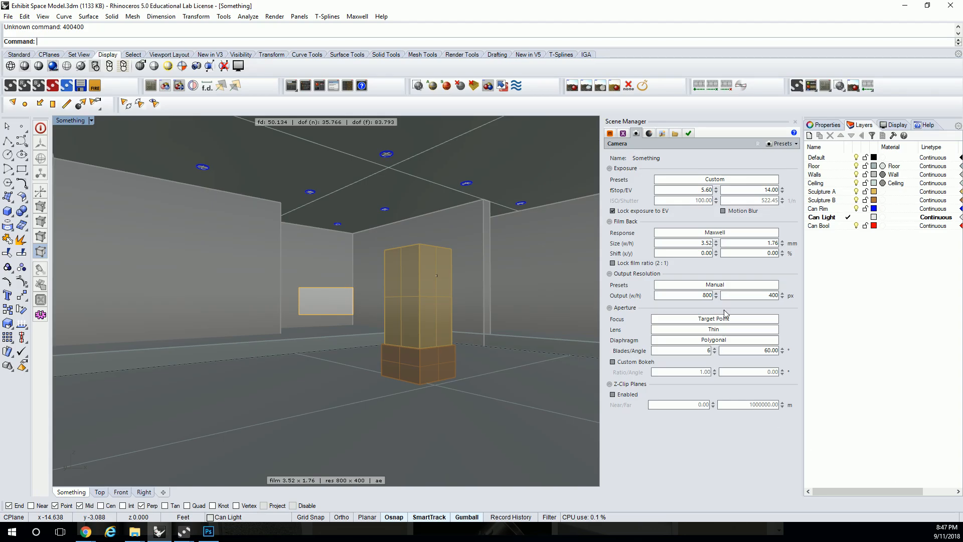
pyautogui.doubleClick(696, 296)
pyautogui.write('1875')
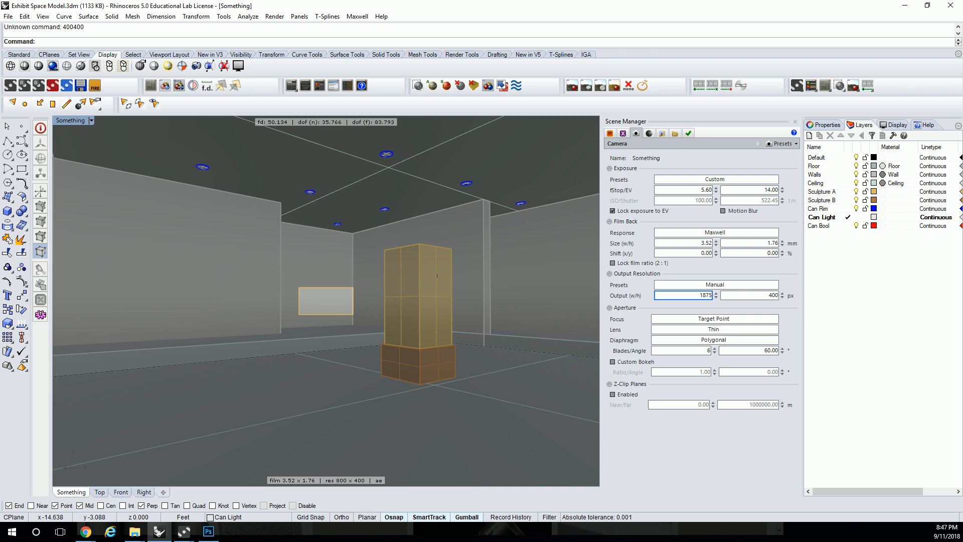
pyautogui.press('Tab')
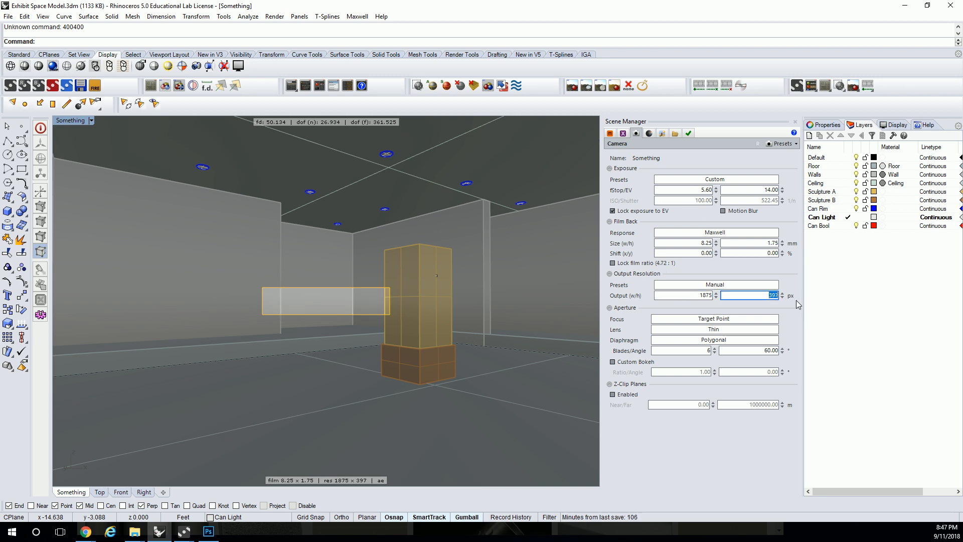
pyautogui.write('2250')
pyautogui.press('Tab')
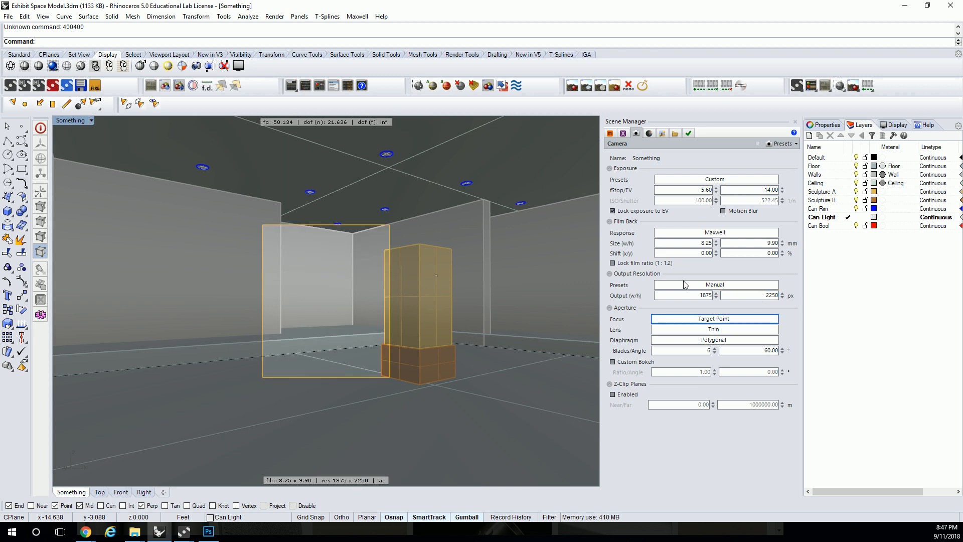
# Try an output height of 2255 px for the camera
pyautogui.click(698, 295)
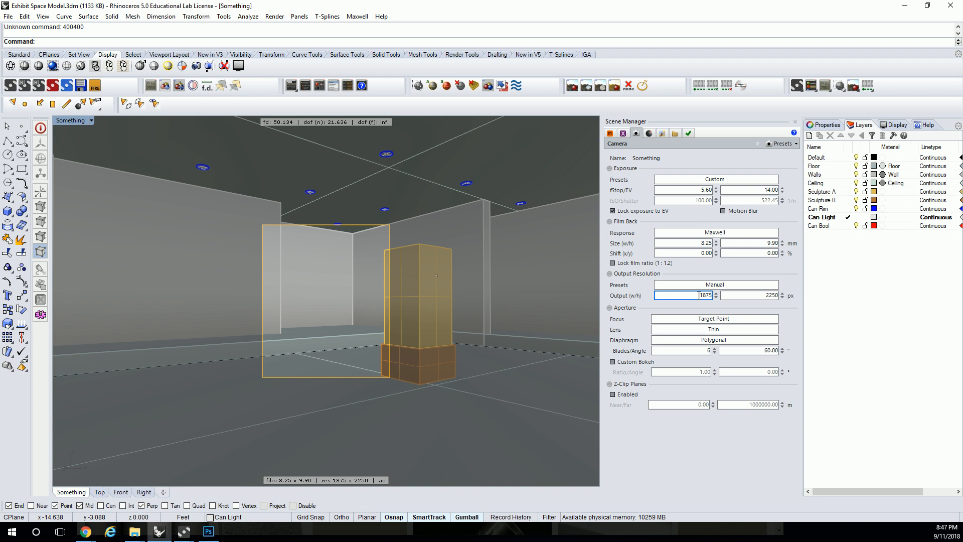
pyautogui.moveTo(778, 295); pyautogui.dragTo(766, 291)
pyautogui.write('5')
pyautogui.press('Return')
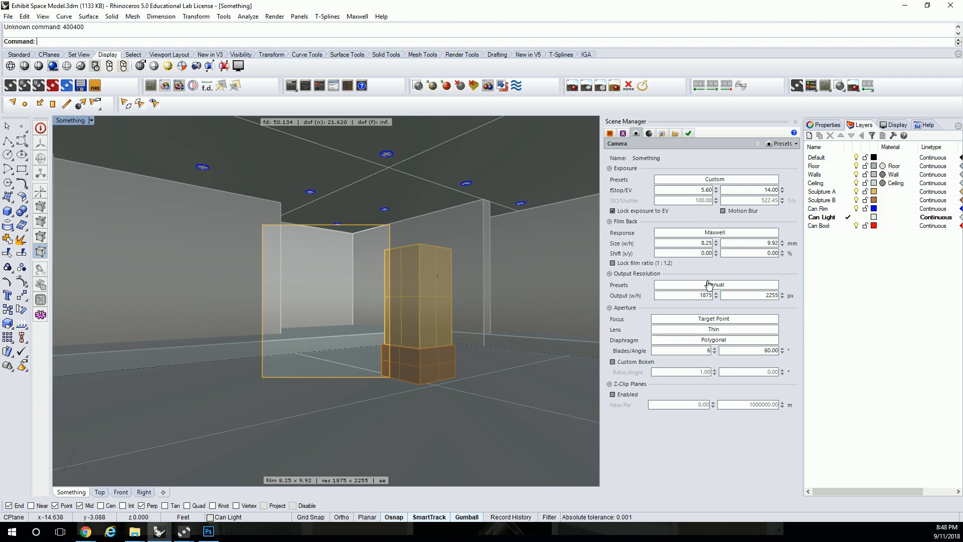
# Undo the last change and set the camera's output height back to 2250 px
pyautogui.hotkey('ctrl', 'z')
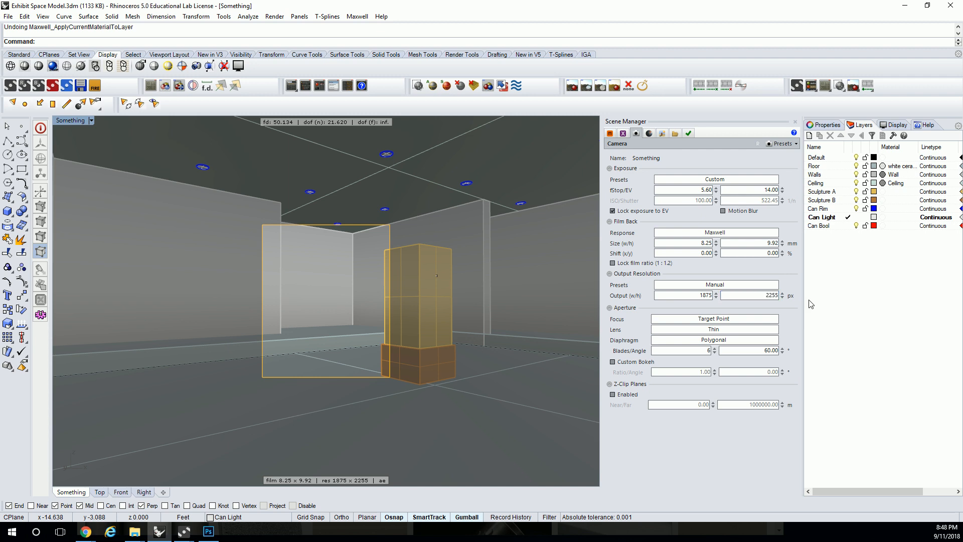
pyautogui.write('2250')
pyautogui.press('Return')
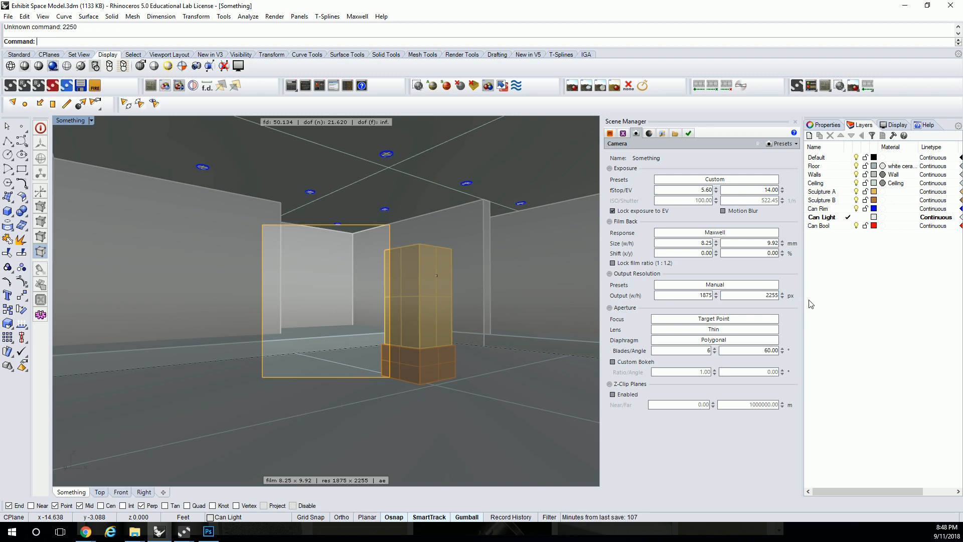
pyautogui.doubleClick(771, 295)
pyautogui.write('2250')
pyautogui.press('Tab')
# Lock the film ratio and scale the output resolution proportionally to 1922 × 2306 px
pyautogui.click(614, 262)
pyautogui.click(771, 295)
pyautogui.moveTo(772, 296); pyautogui.dragTo(778, 262)
pyautogui.click(754, 294)
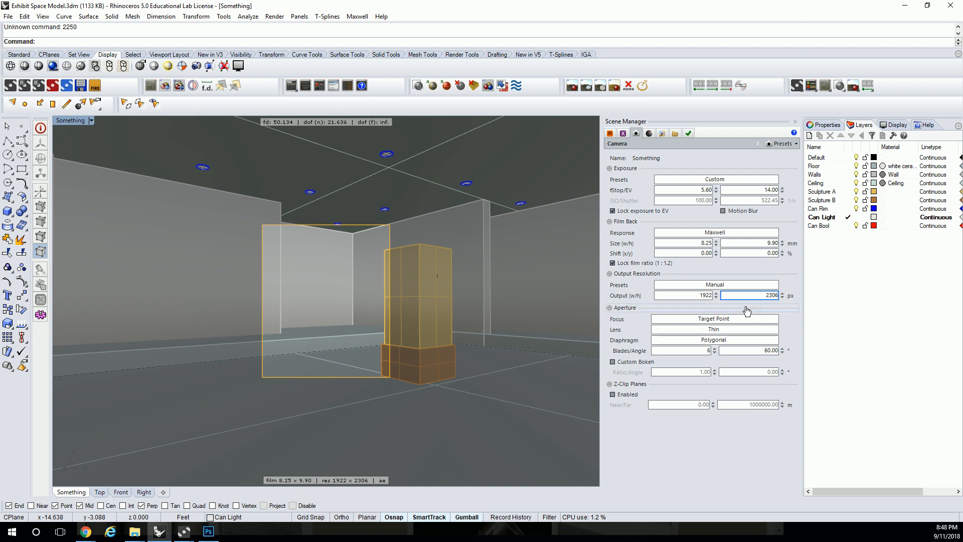
# Return the camera's output width to 1875 px with the film ratio locked
pyautogui.doubleClick(693, 295)
pyautogui.write('1875')
pyautogui.press('Tab')
# Unlock the film ratio, try an output height of 2528 px on its own, and return it to 2250 px
pyautogui.click(642, 264)
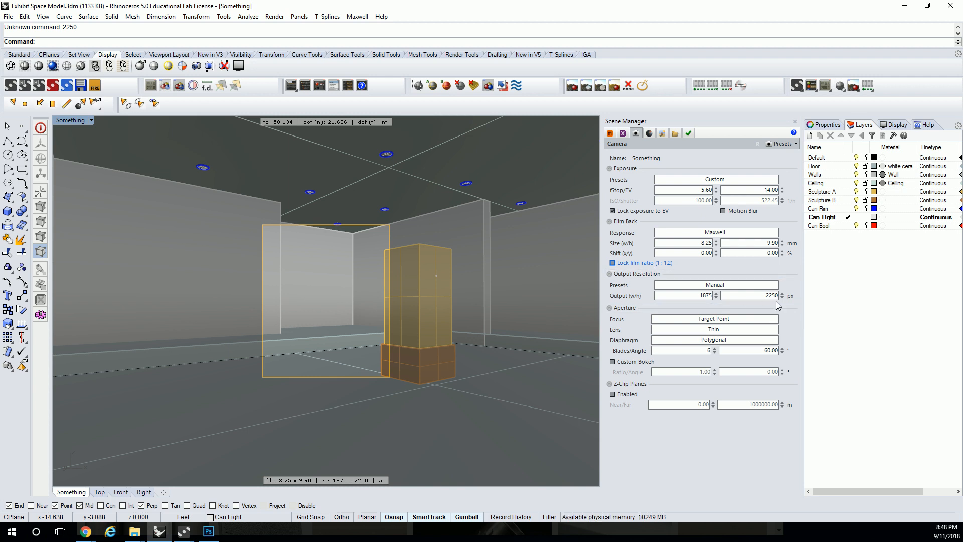
pyautogui.moveTo(772, 295); pyautogui.dragTo(763, 4)
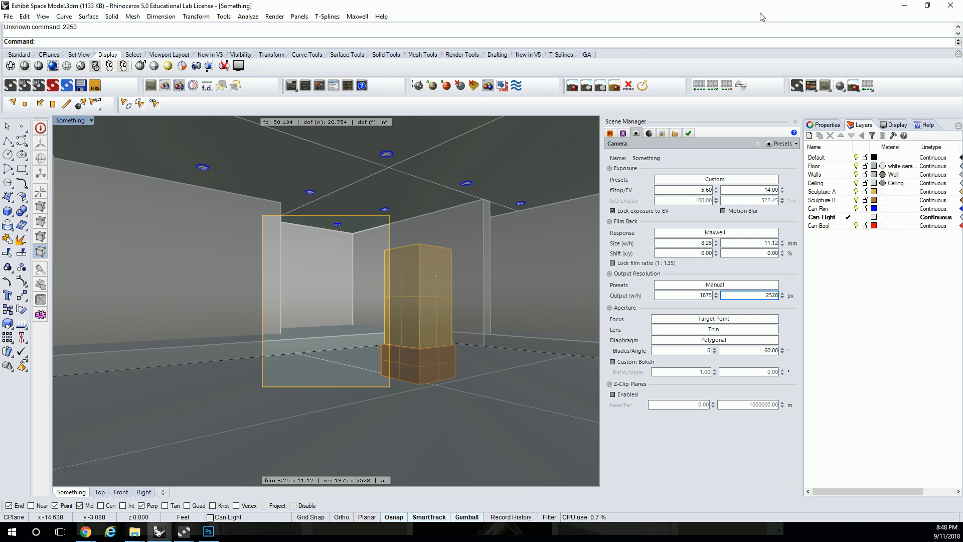
pyautogui.doubleClick(759, 296)
pyautogui.doubleClick(774, 296)
pyautogui.write('2250')
pyautogui.press('Tab')
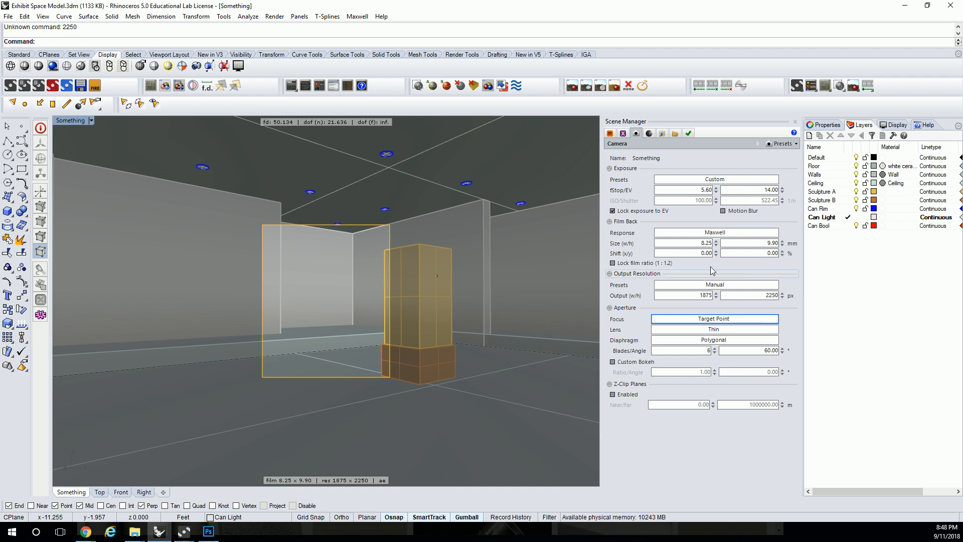
# Lock the film ratio and adjust the film size to about 18.42 × 22.10 mm and the output resolution to 1868 × 2242 px
pyautogui.click(615, 264)
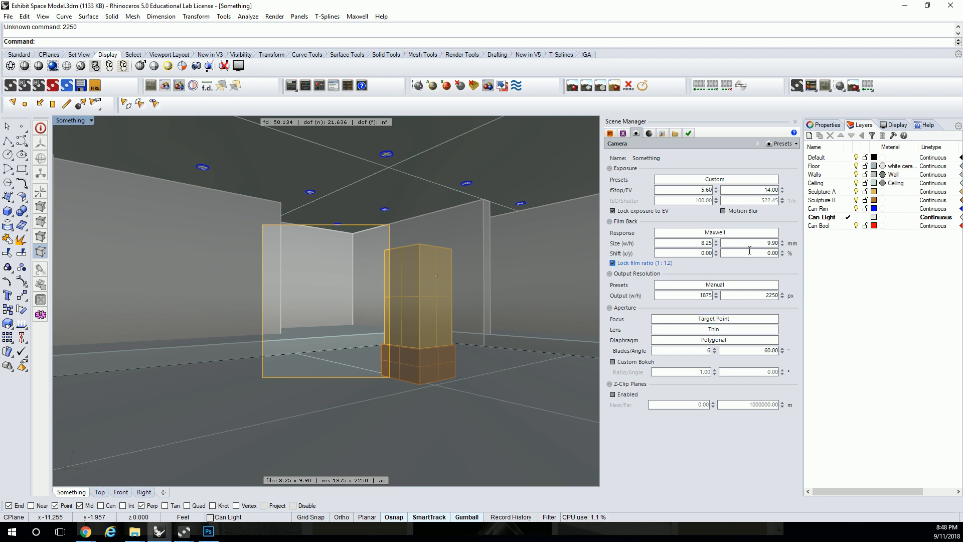
pyautogui.moveTo(772, 244); pyautogui.dragTo(776, 180)
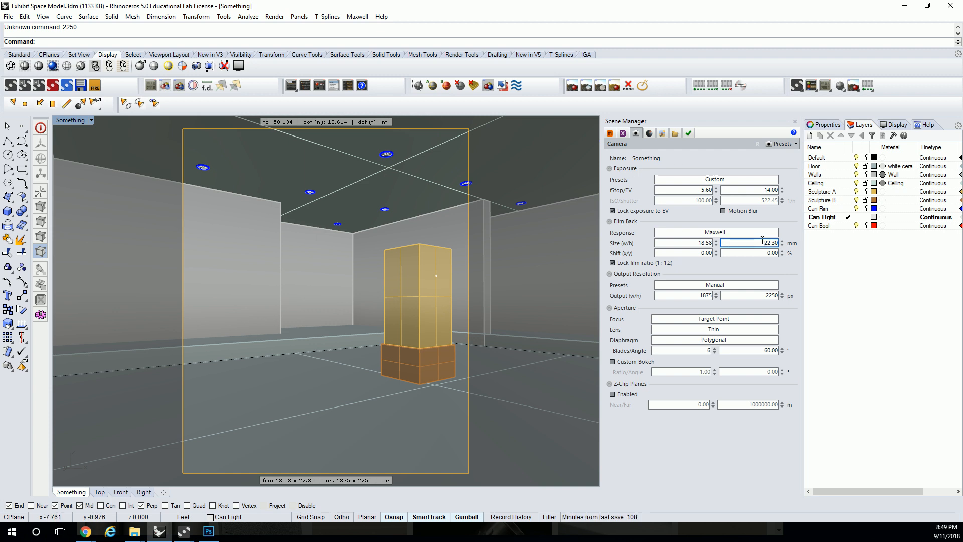
pyautogui.click(773, 294)
pyautogui.moveTo(773, 294)
pyautogui.mouseDown()
pyautogui.moveTo(777, 353)
pyautogui.moveTo(769, 196)
pyautogui.moveTo(768, 326)
pyautogui.moveTo(769, 303)
pyautogui.mouseUp()
pyautogui.moveTo(771, 244)
pyautogui.mouseDown()
pyautogui.moveTo(771, 232)
pyautogui.moveTo(771, 253)
pyautogui.moveTo(771, 241)
pyautogui.mouseUp()
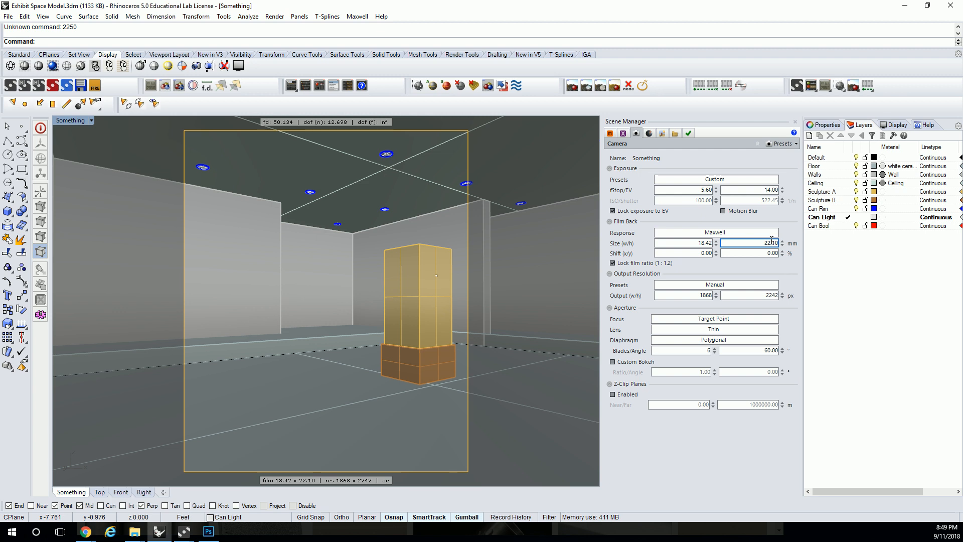
# Set the camera's output height to 2250 px with the film ratio locked
pyautogui.doubleClick(775, 296)
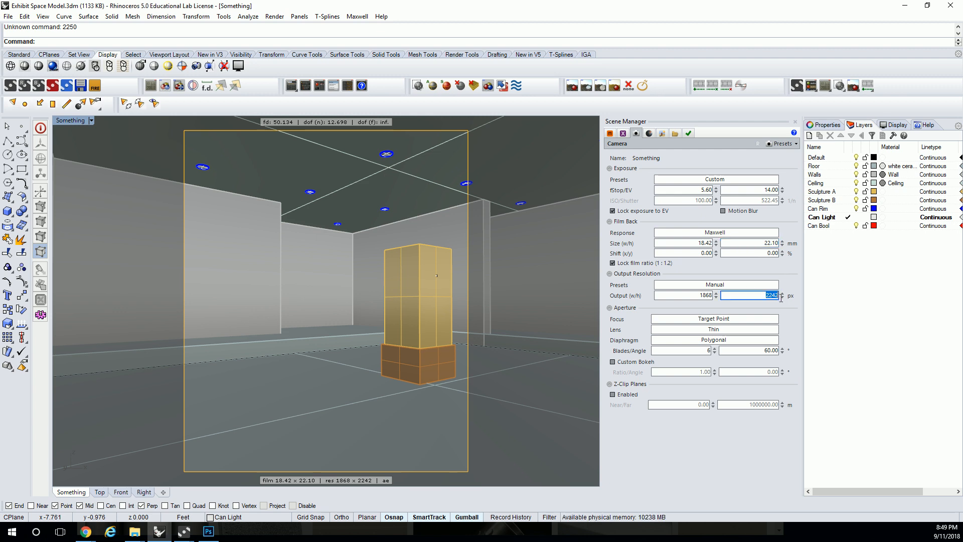
pyautogui.write('2250')
pyautogui.press('Tab')
# Enlarge the camera's film size proportionally to about 19.67 × 23.60 mm and switch to Photoshop
pyautogui.click(766, 243)
pyautogui.moveTo(767, 243); pyautogui.dragTo(769, 229)
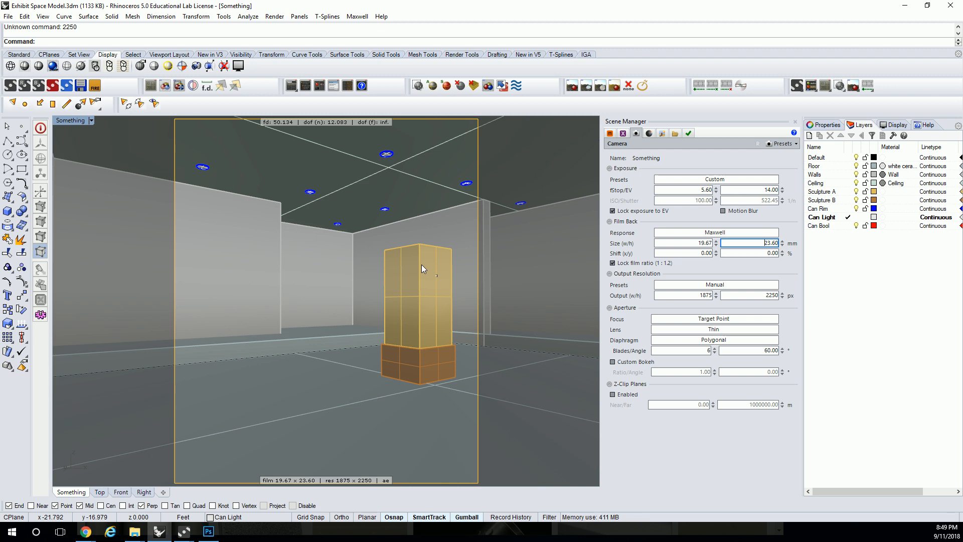
pyautogui.press('Return')
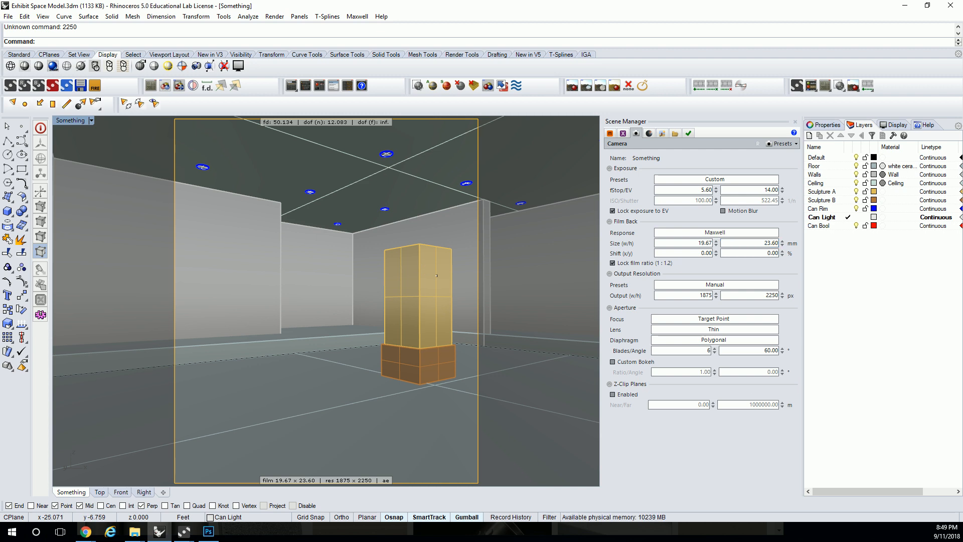
pyautogui.hotkey('alt', 'Tab')
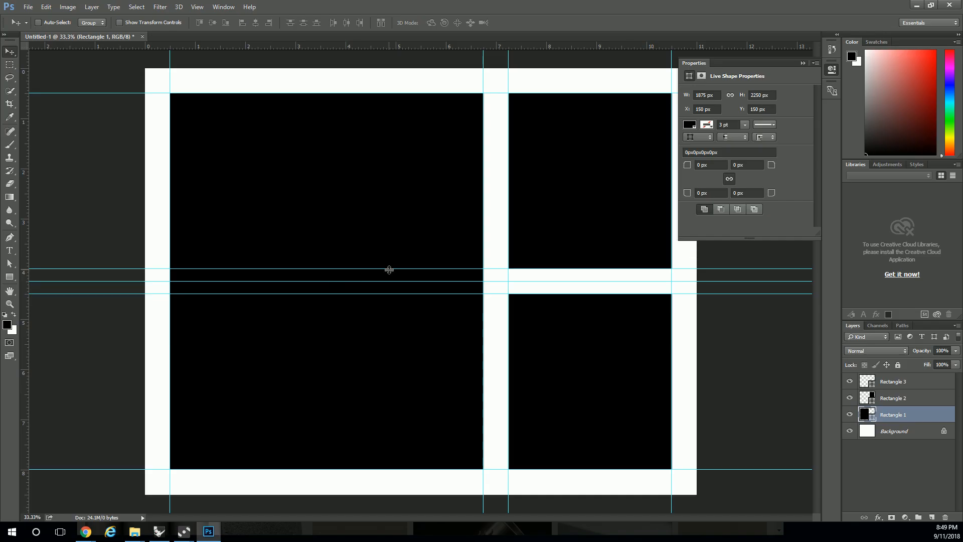